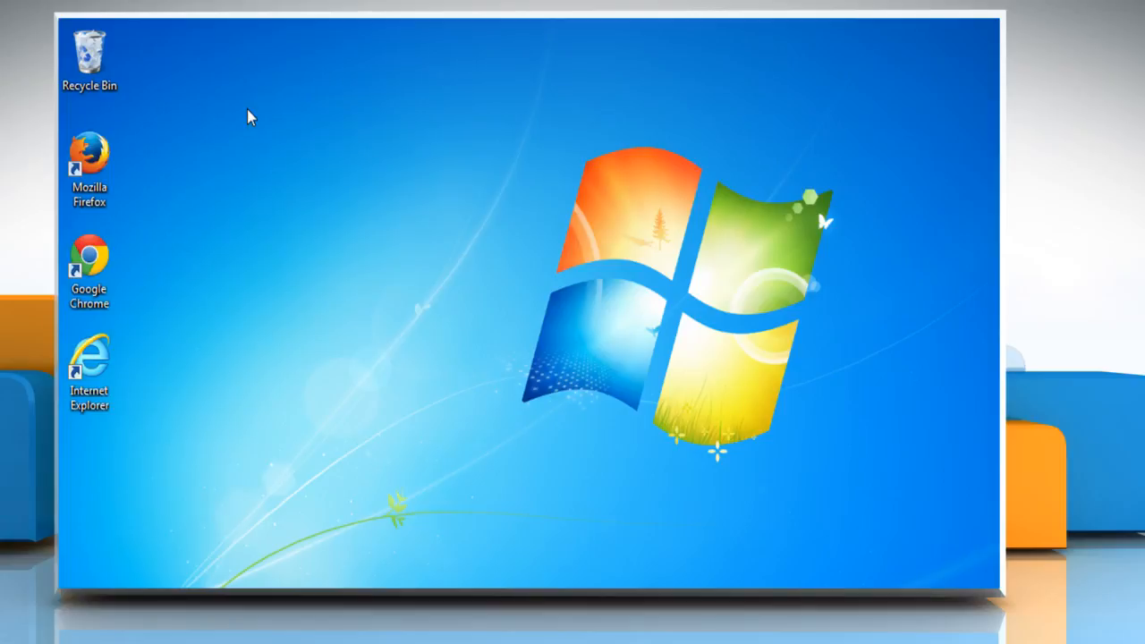
# - Launch Firefox from its desktop shortcut
pyautogui.click(92, 159)
pyautogui.rightClick(92, 159)
pyautogui.click(134, 168)
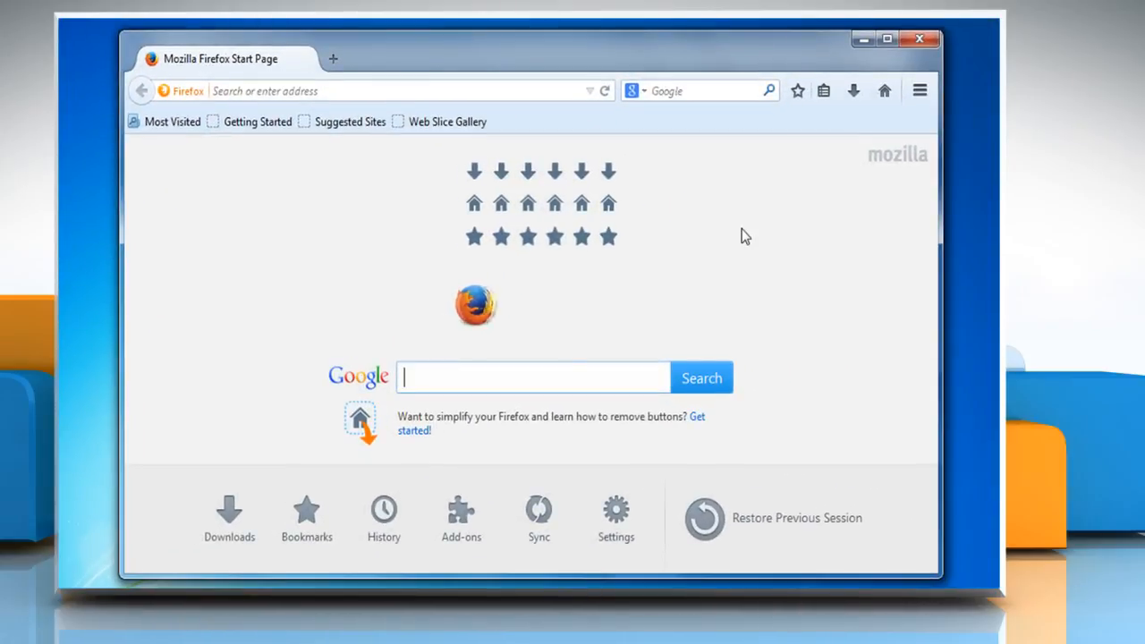
# - Reach the Privacy section of Firefox Options via the main menu
pyautogui.click(919, 91)
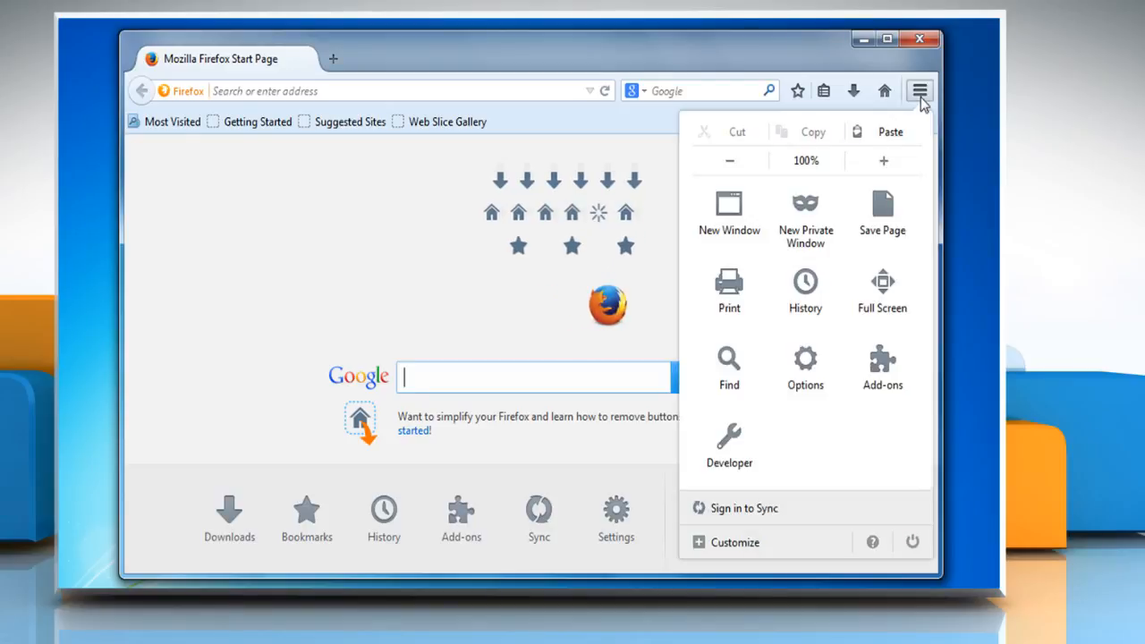
pyautogui.click(810, 365)
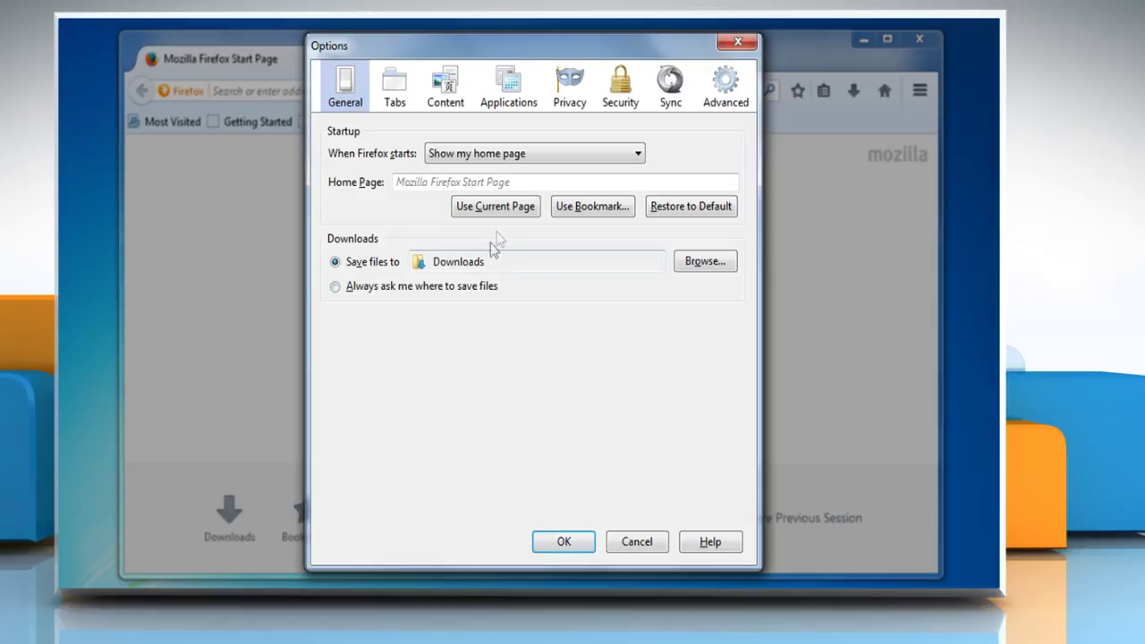
pyautogui.click(570, 86)
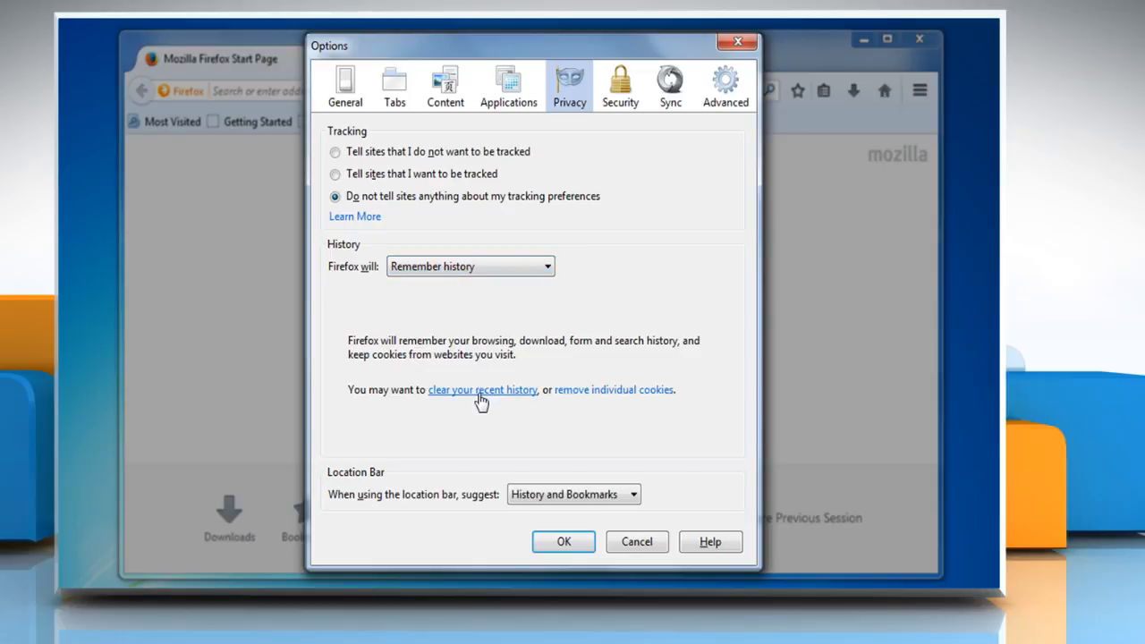
# - Clear recent history for Everything with all item types selected
pyautogui.click(481, 393)
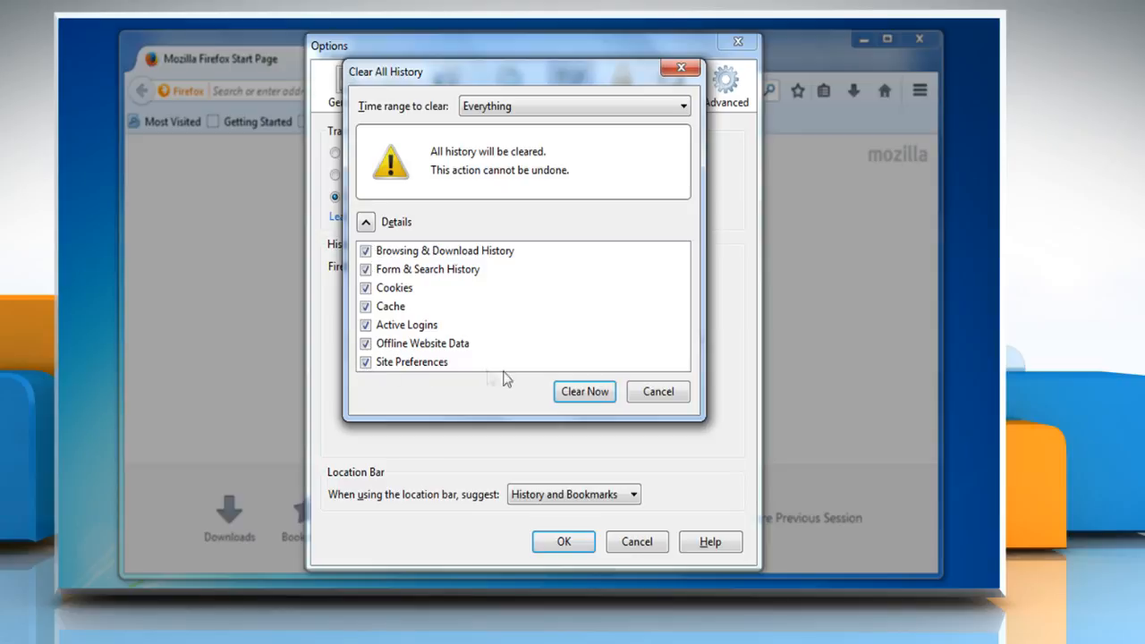
pyautogui.click(609, 399)
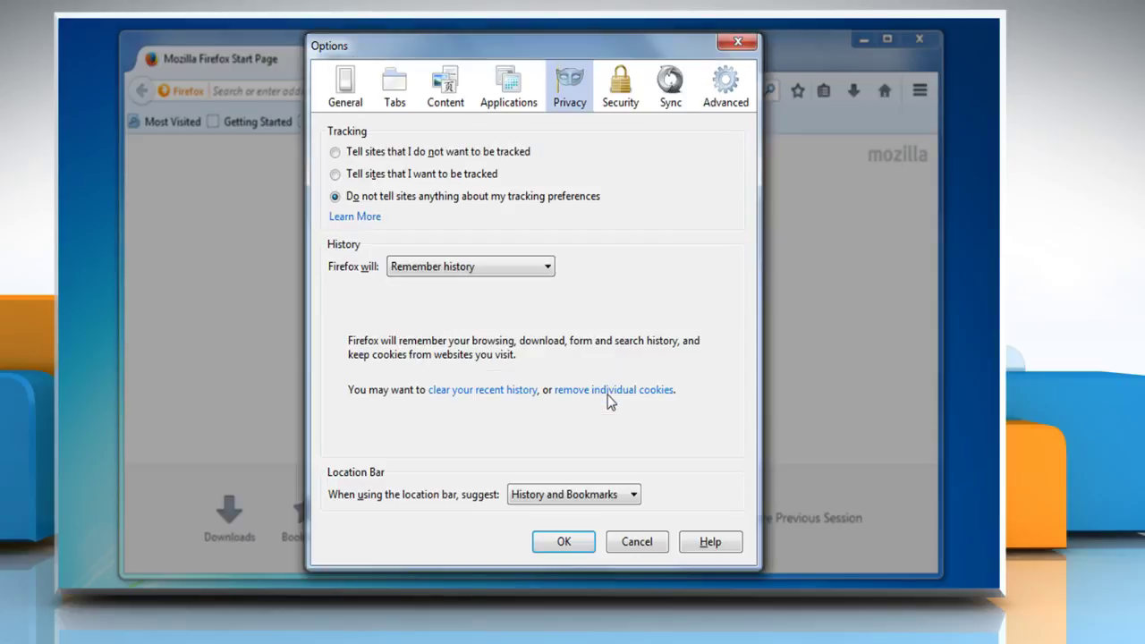
# - Switch to custom history settings with cookies accepted and confirm with OK
pyautogui.click(520, 273)
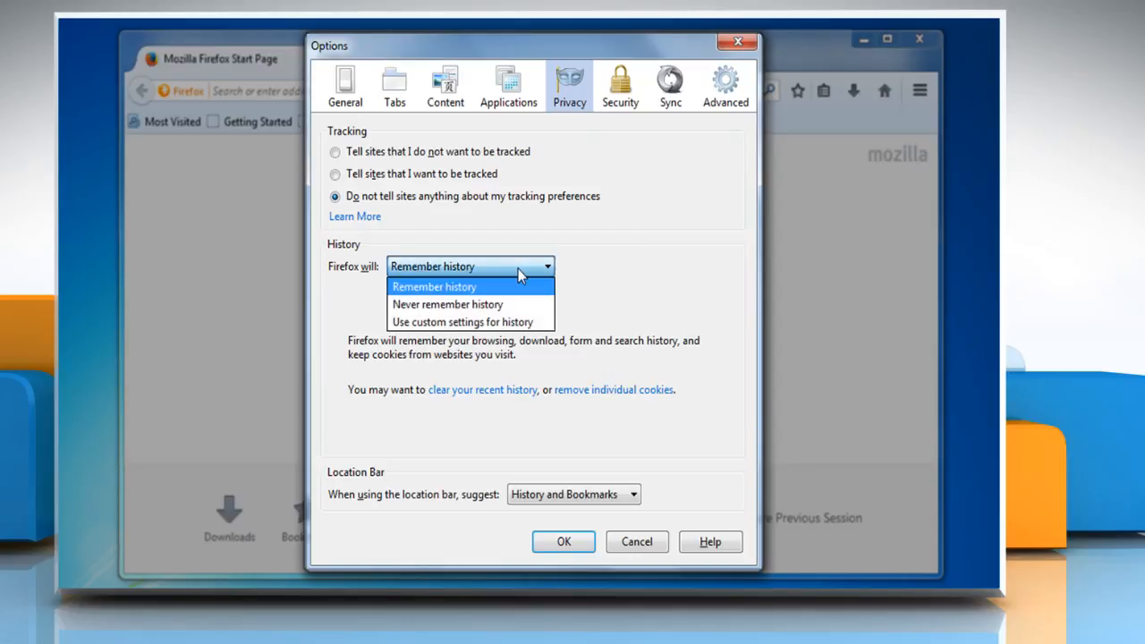
pyautogui.click(488, 323)
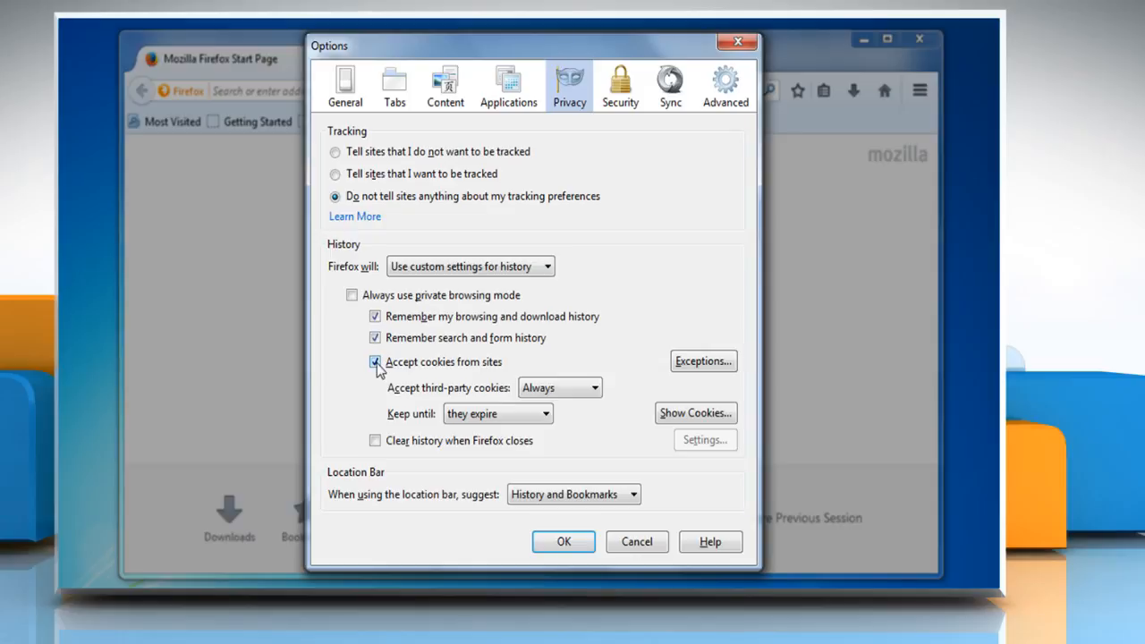
pyautogui.click(563, 541)
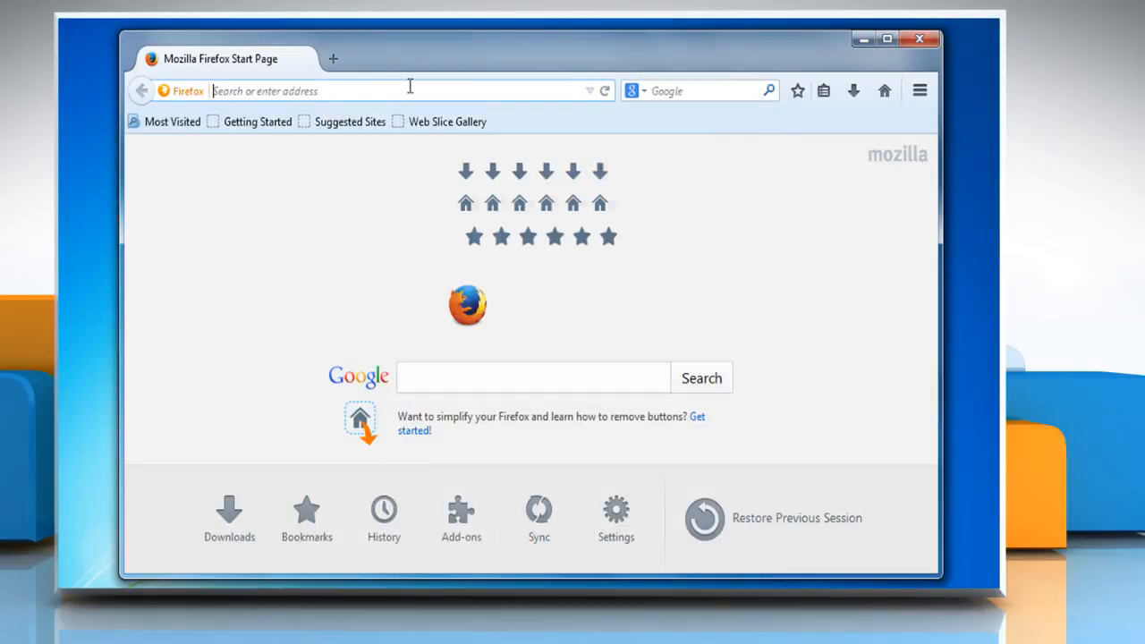
pyautogui.write('mail.aol.com')
# - Load mail.aol.com and sign in with the account username and password
pyautogui.press('Return')
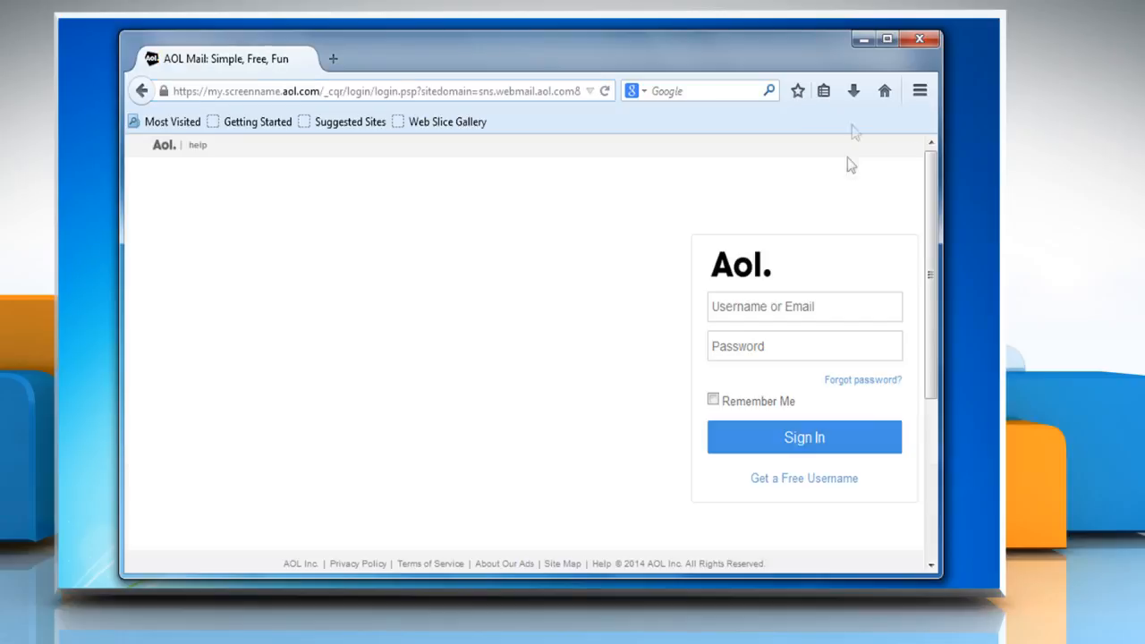
pyautogui.click(835, 310)
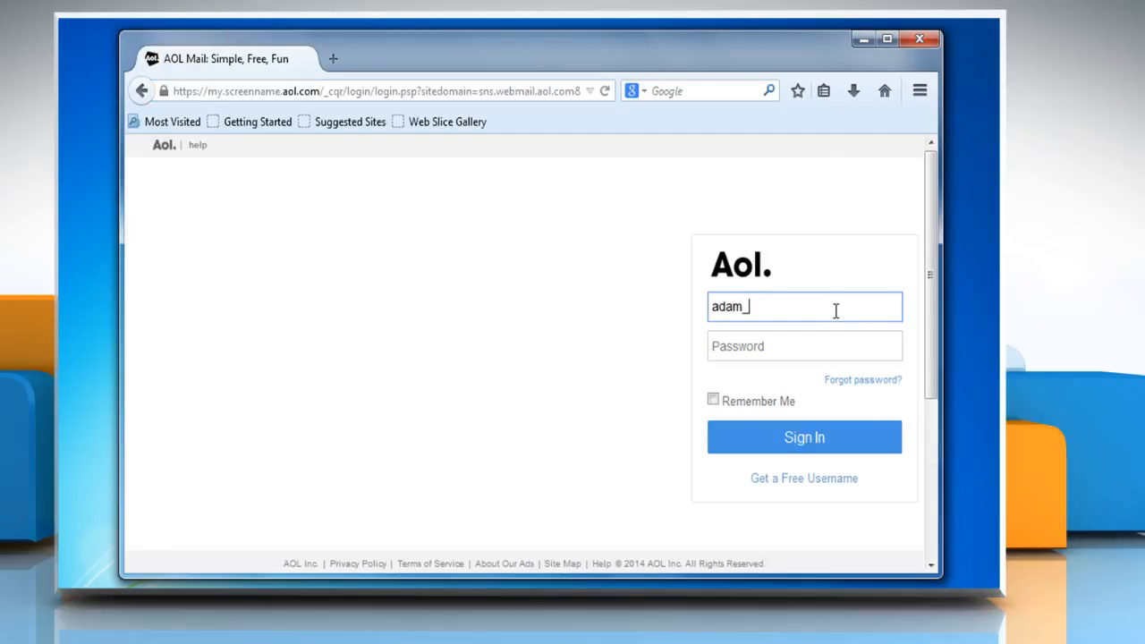
pyautogui.click(832, 346)
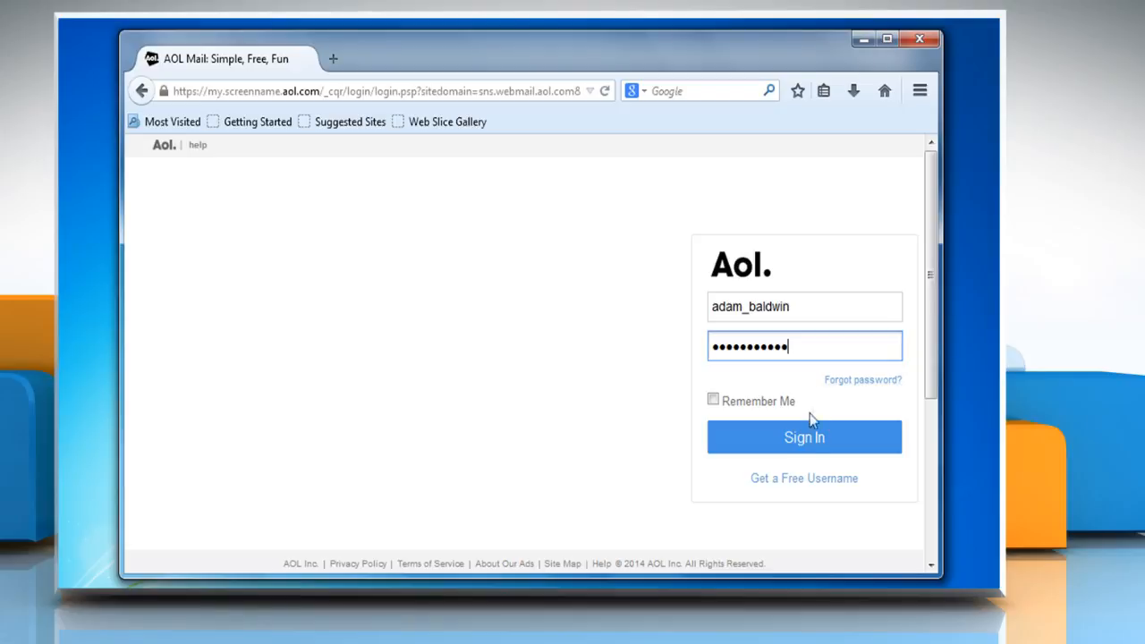
pyautogui.click(808, 440)
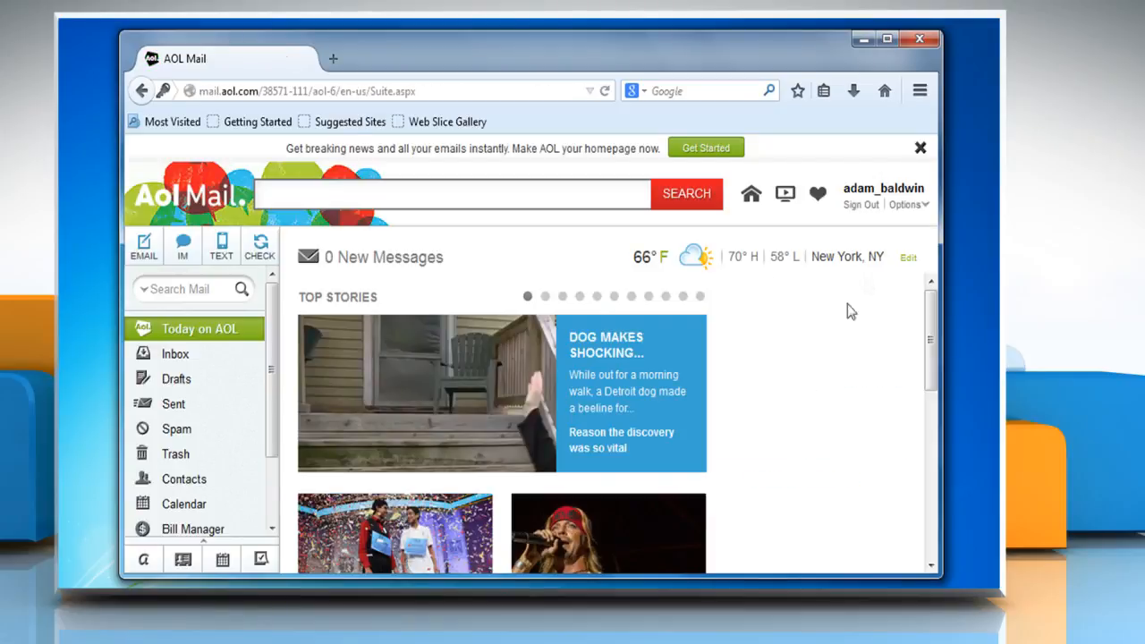
# - Disable the reading pane in AOL Mail Settings and save the general settings
pyautogui.click(909, 206)
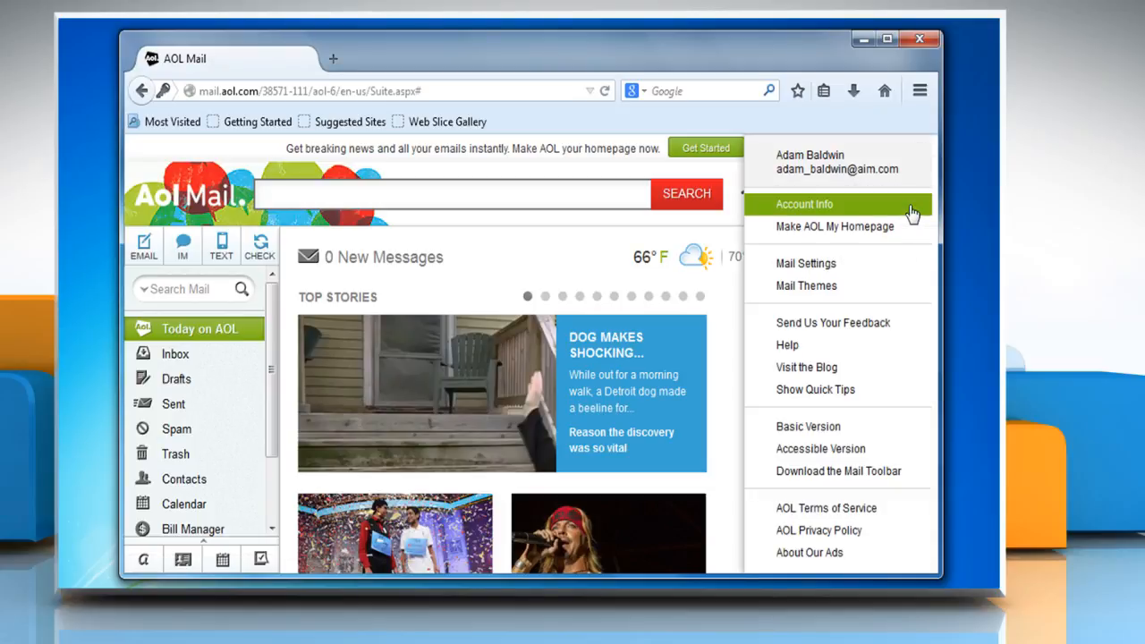
pyautogui.click(862, 271)
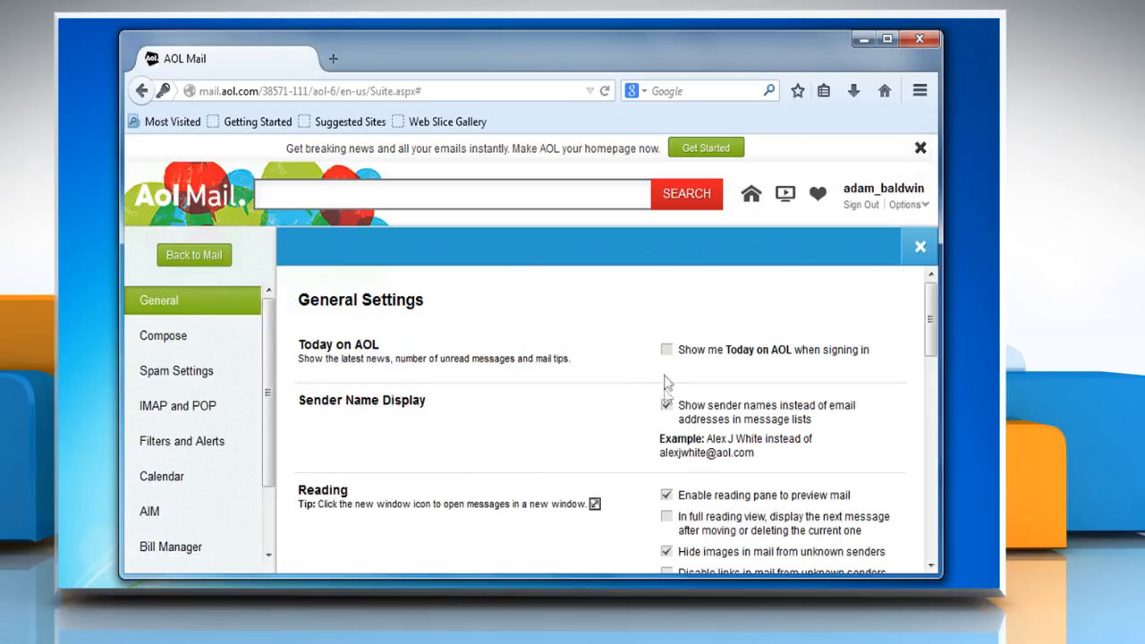
pyautogui.click(667, 494)
pyautogui.moveTo(930, 320); pyautogui.dragTo(930, 537)
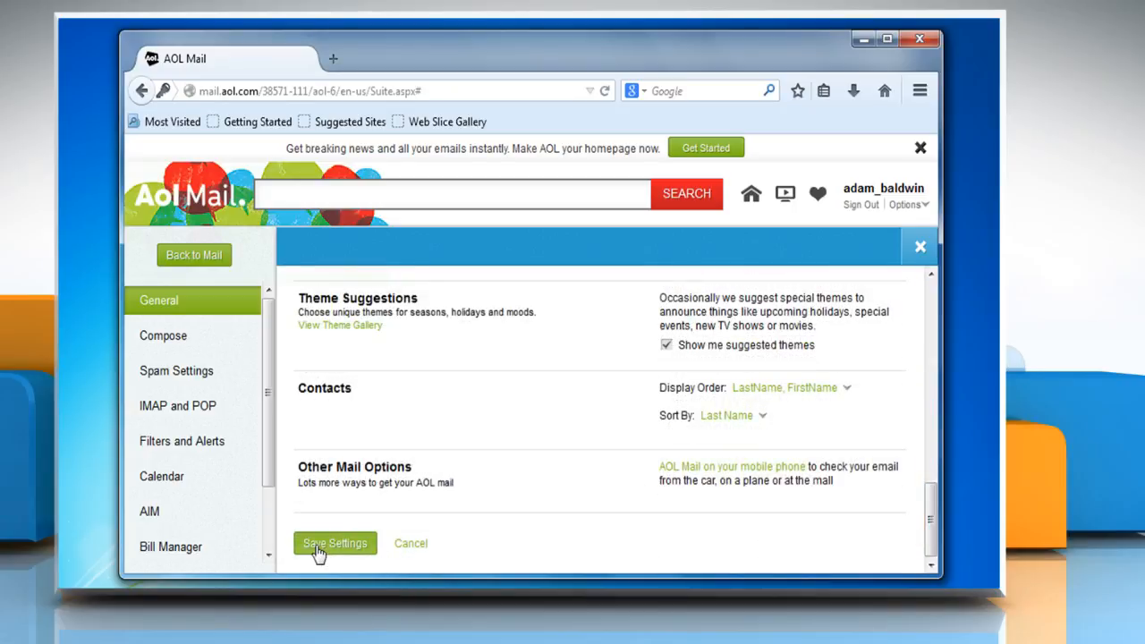
pyautogui.click(319, 547)
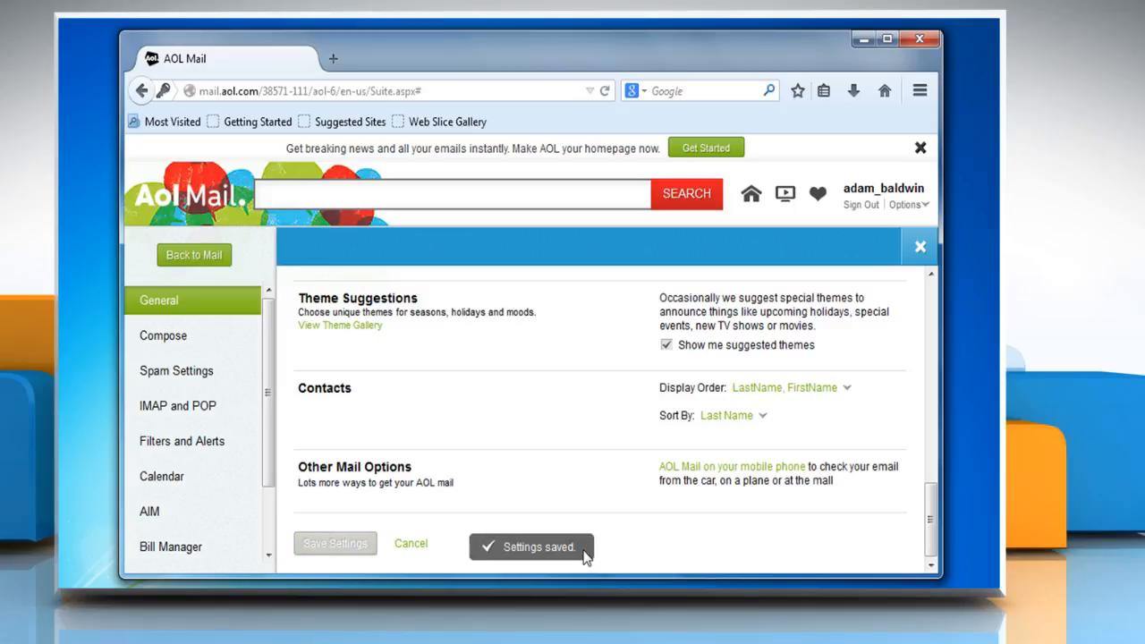